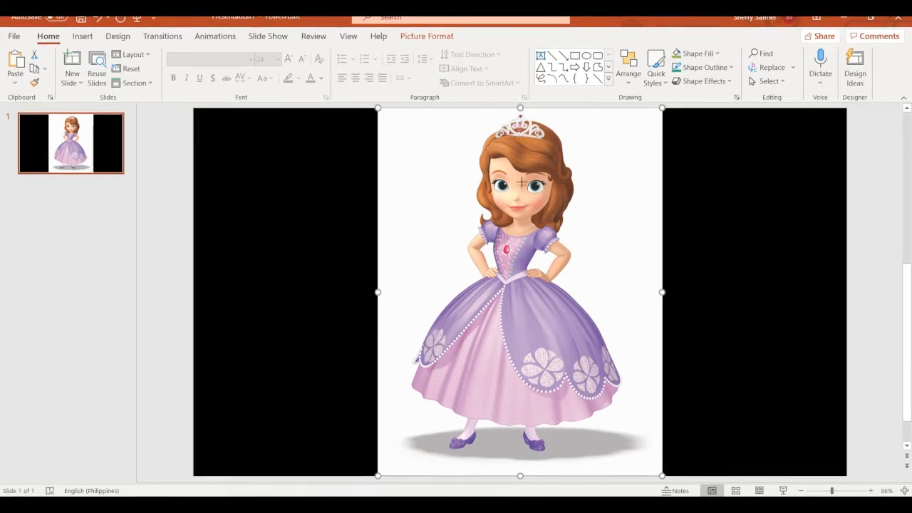
# Distort the princess picture with edge handles, undo it, then shrink it proportionally and centre it
pyautogui.moveTo(521, 183); pyautogui.dragTo(521, 186)
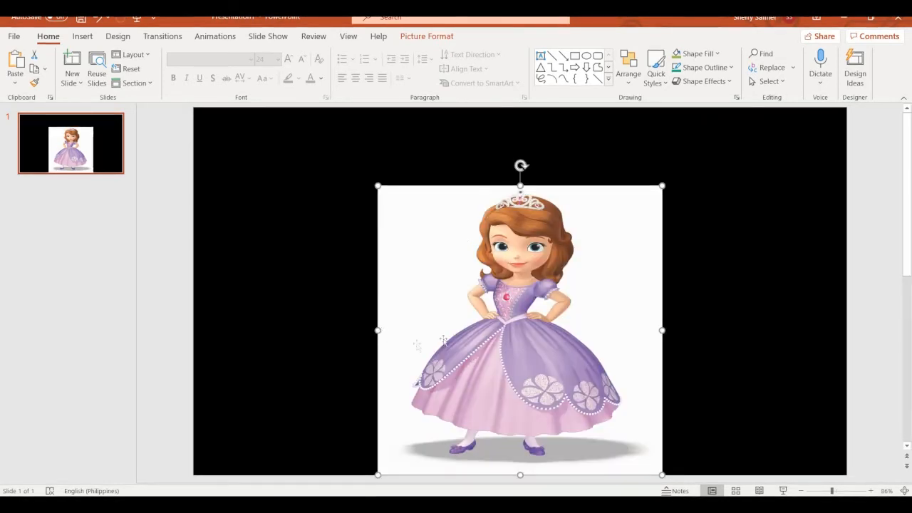
pyautogui.moveTo(377, 330); pyautogui.dragTo(439, 332)
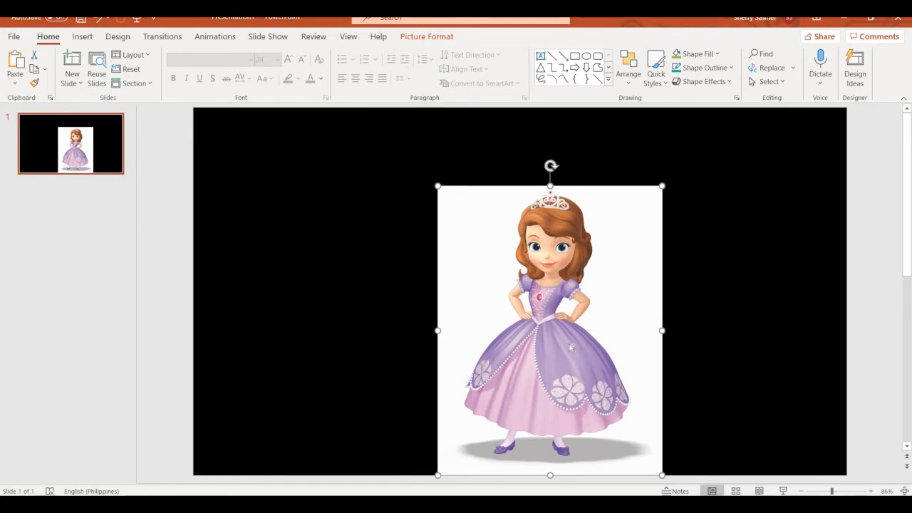
pyautogui.hotkey('ctrl', 'z')
pyautogui.hotkey('ctrl', 'z')
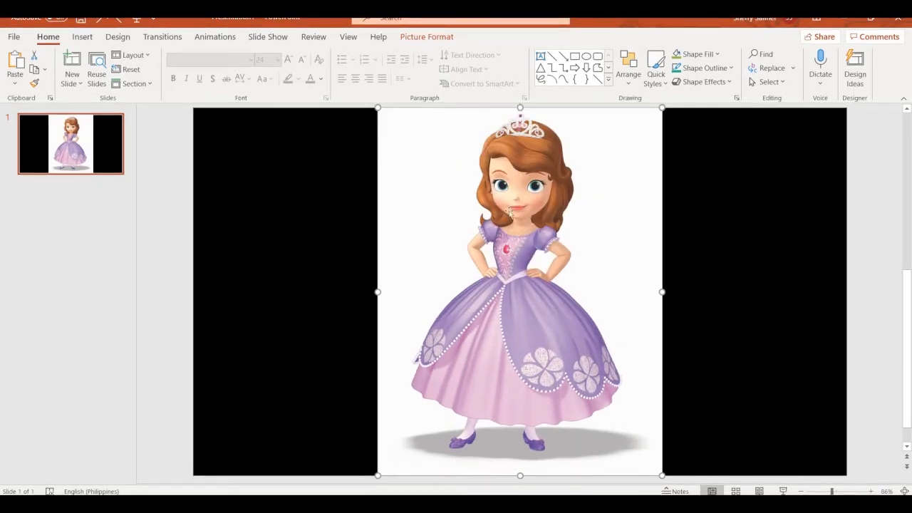
pyautogui.moveTo(377, 108); pyautogui.dragTo(497, 252)
pyautogui.moveTo(596, 311); pyautogui.dragTo(511, 235)
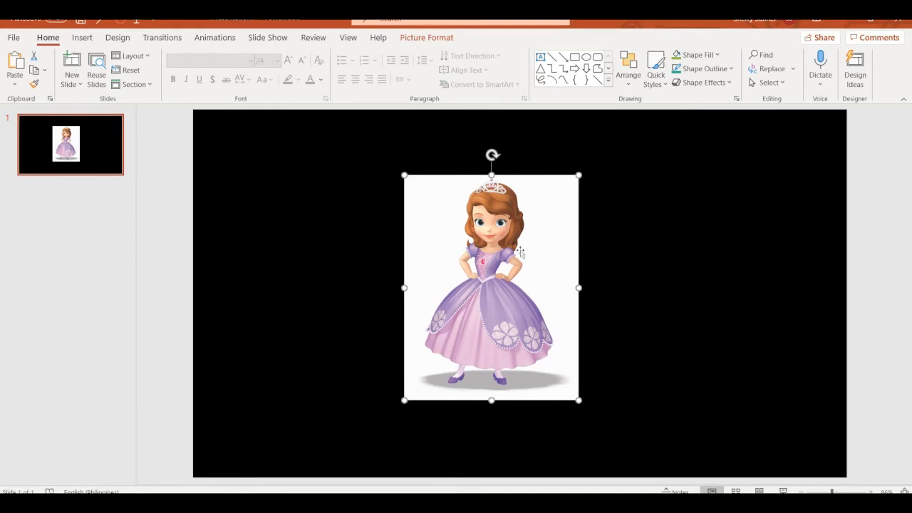
# Select the princess picture under Picture Format and check its size: 11.65 cm by 9.01 cm
pyautogui.click(417, 39)
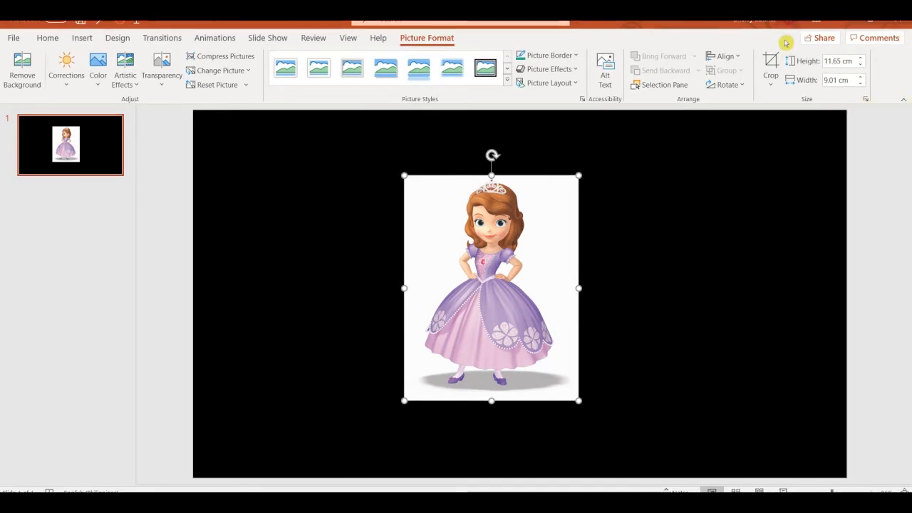
pyautogui.click(890, 218)
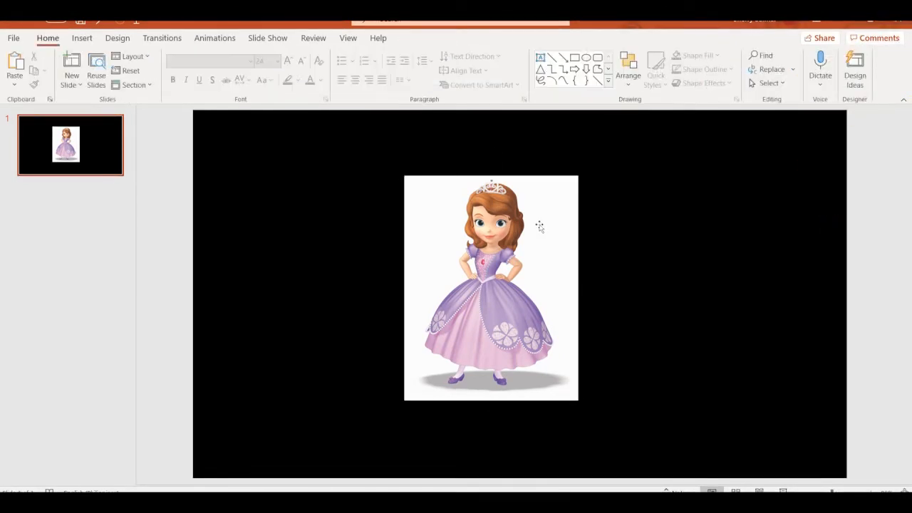
pyautogui.click(492, 228)
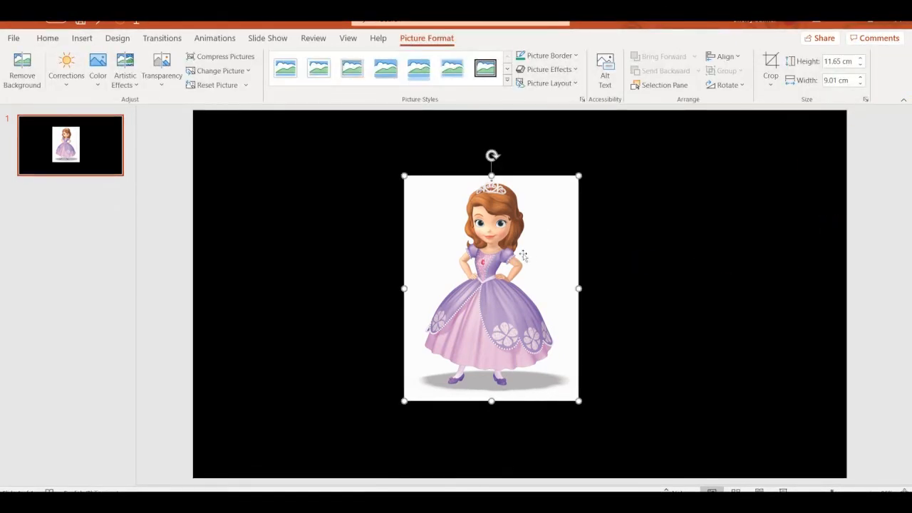
pyautogui.click(870, 202)
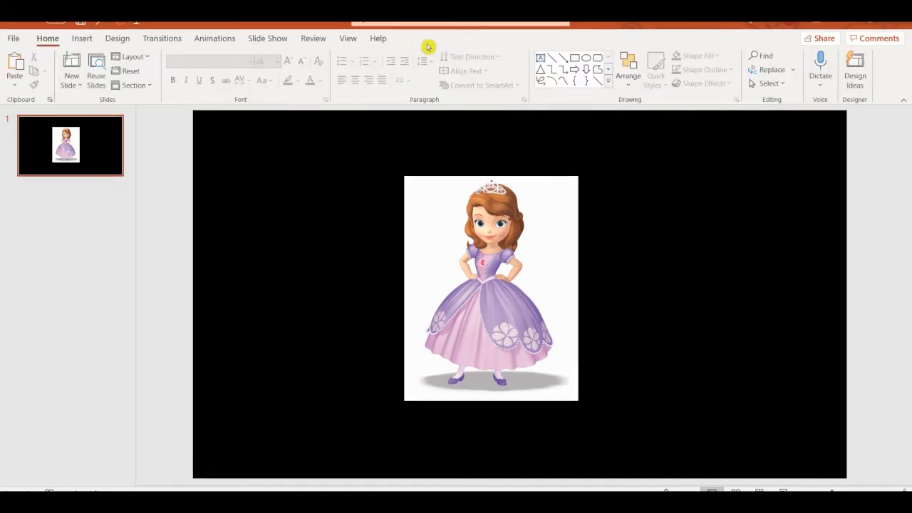
pyautogui.click(500, 314)
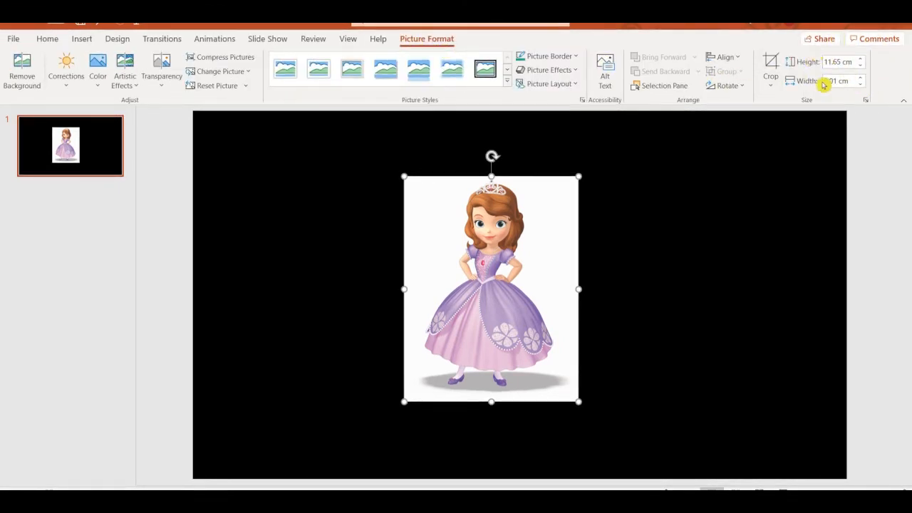
pyautogui.click(835, 63)
pyautogui.click(846, 81)
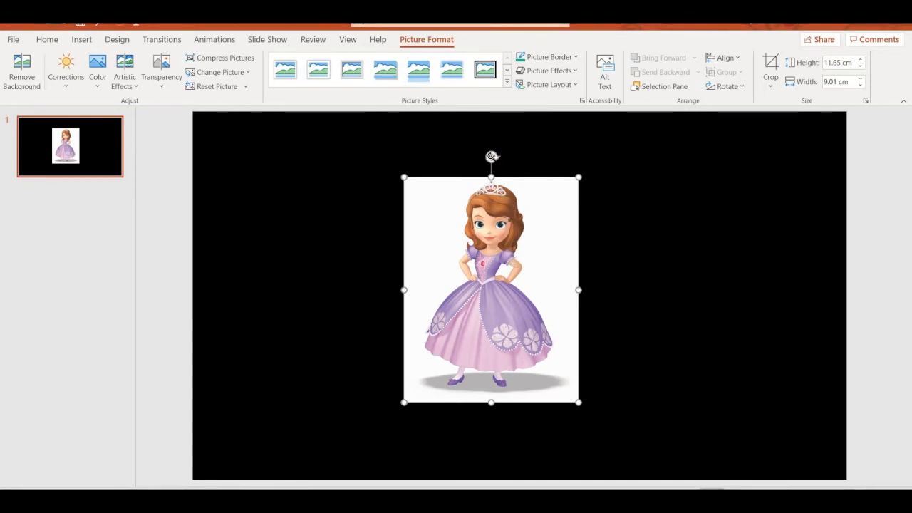
pyautogui.moveTo(491, 156); pyautogui.dragTo(813, 279)
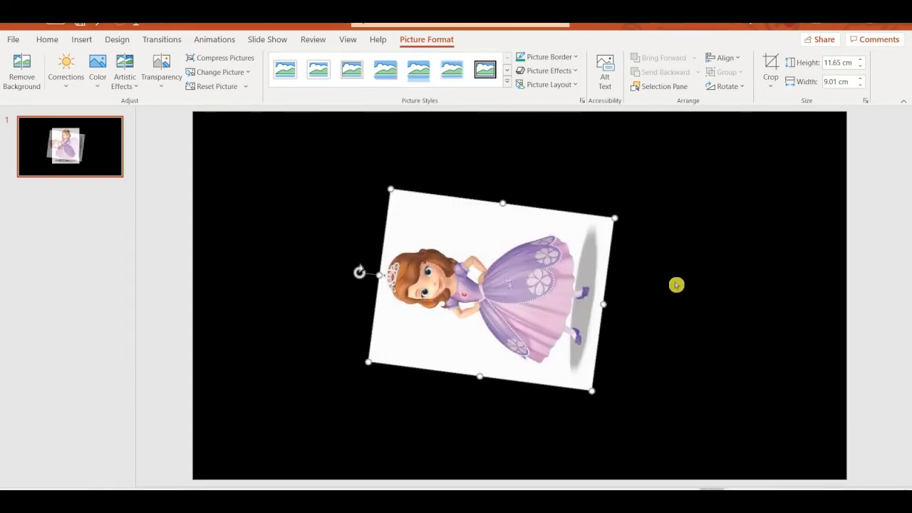
pyautogui.moveTo(359, 272); pyautogui.dragTo(492, 157)
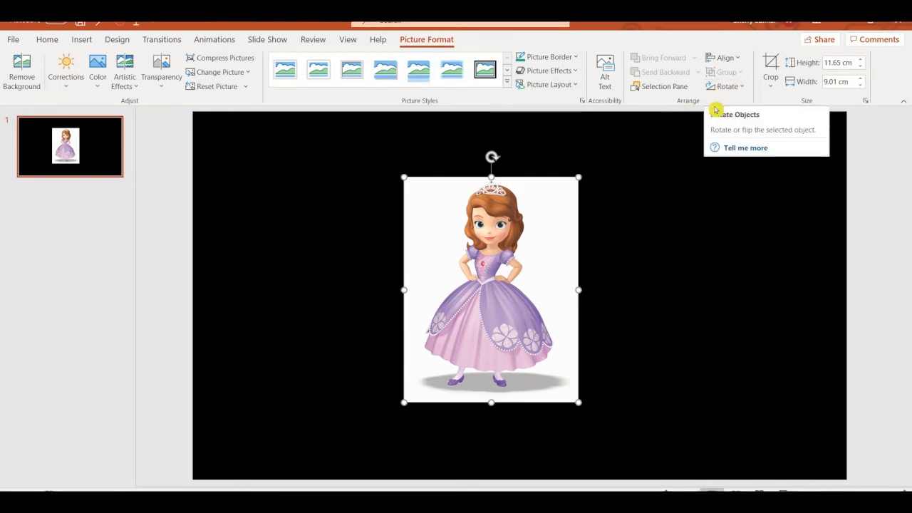
pyautogui.click(741, 90)
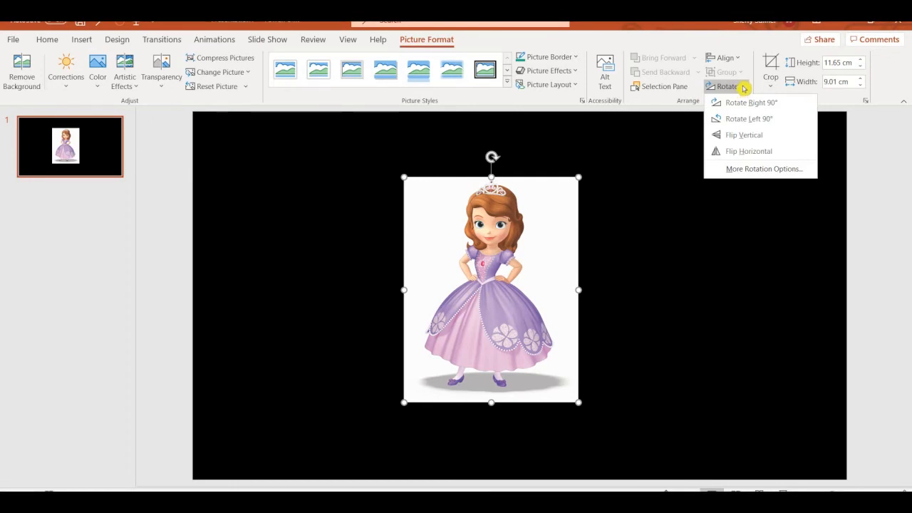
pyautogui.click(742, 87)
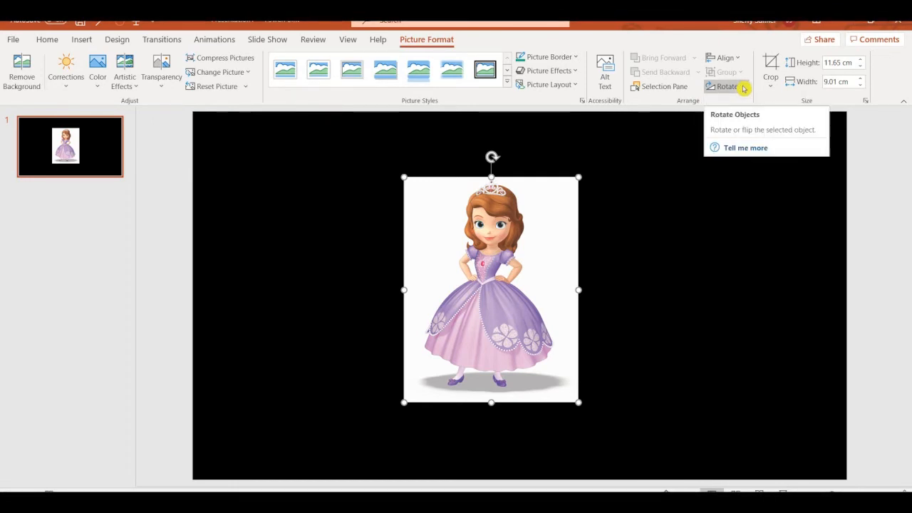
pyautogui.click(742, 87)
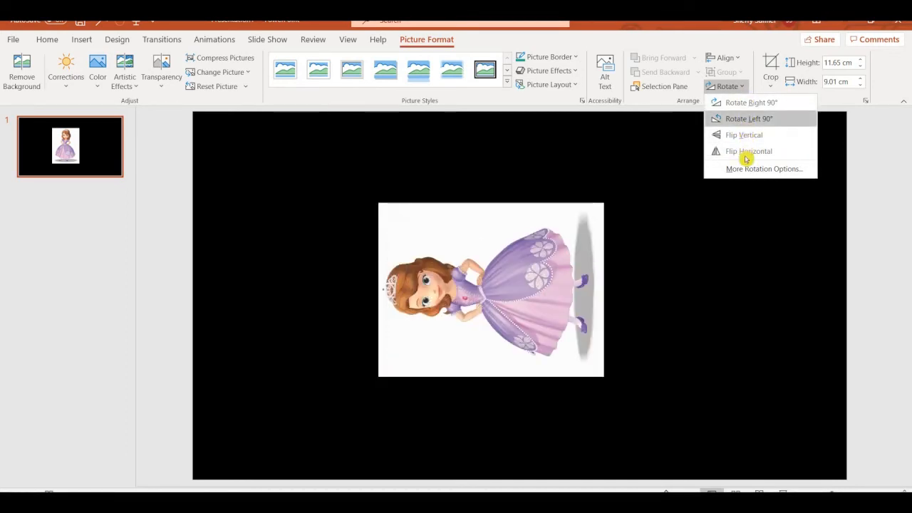
pyautogui.click(740, 102)
pyautogui.click(734, 86)
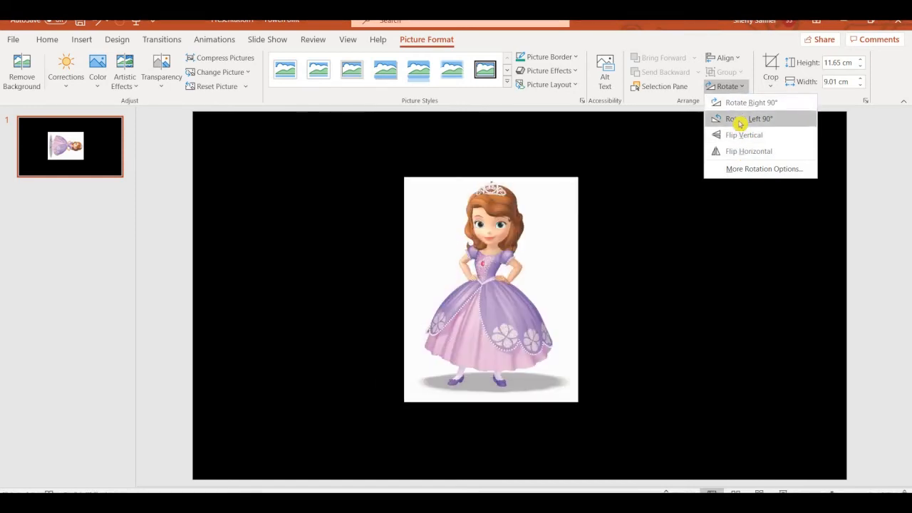
pyautogui.click(739, 121)
pyautogui.click(782, 169)
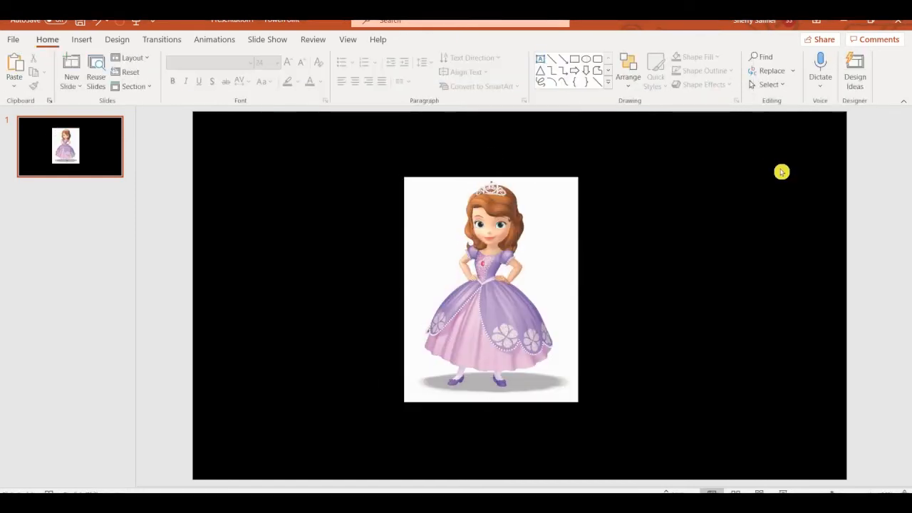
pyautogui.hotkey('alt', 'Tab')
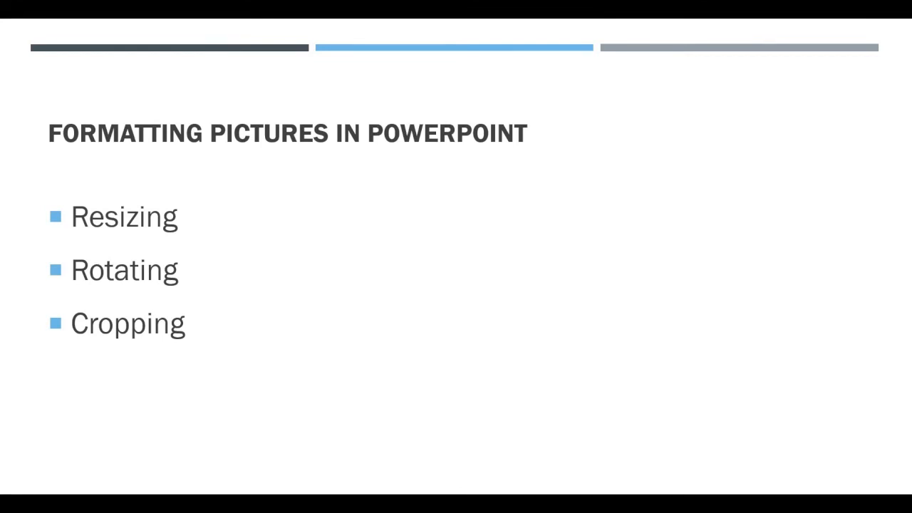
pyautogui.hotkey('alt', 'Tab')
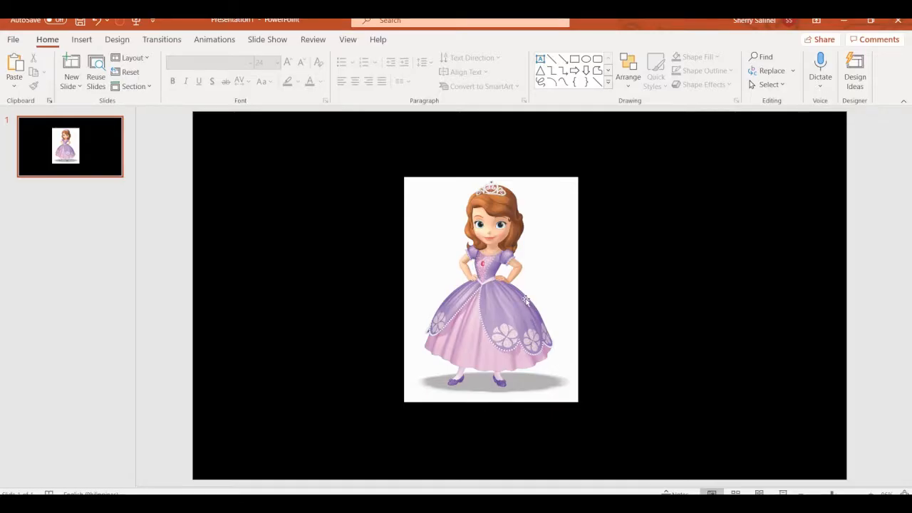
pyautogui.click(520, 301)
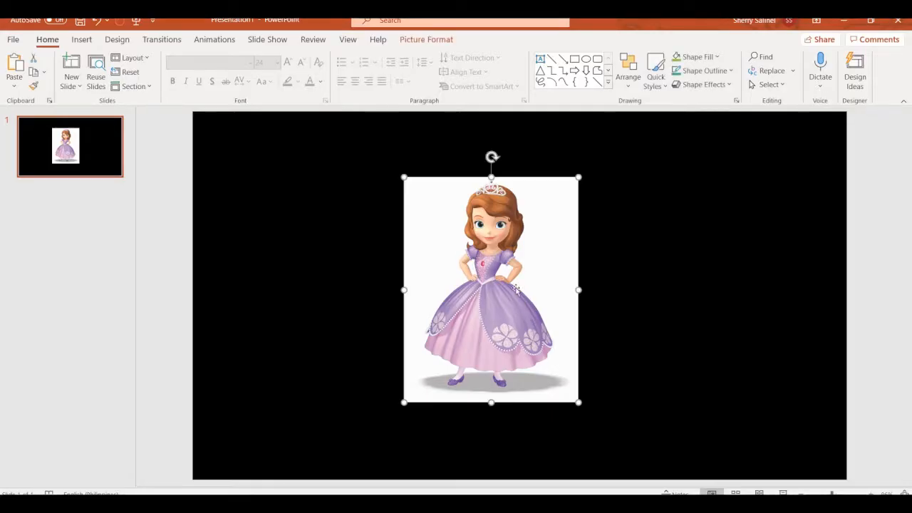
# Crop the princess picture down to just her head
pyautogui.rightClick(502, 213)
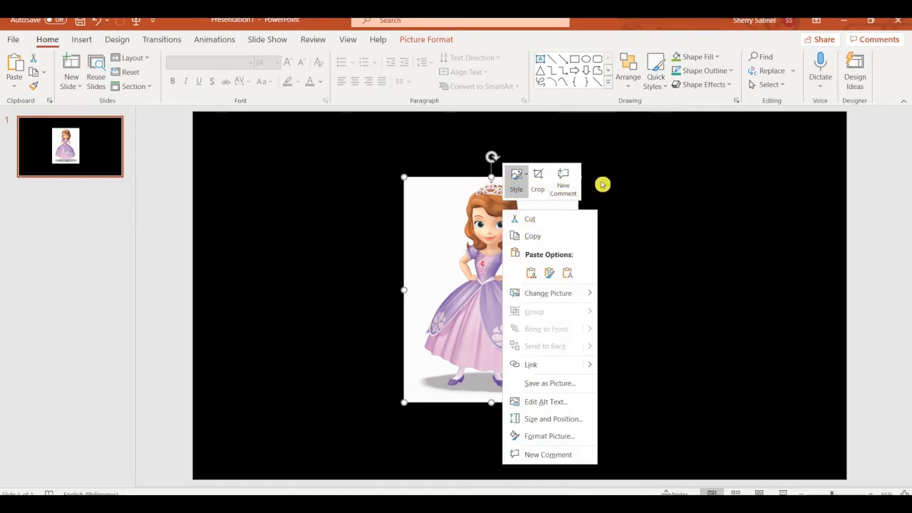
pyautogui.click(537, 178)
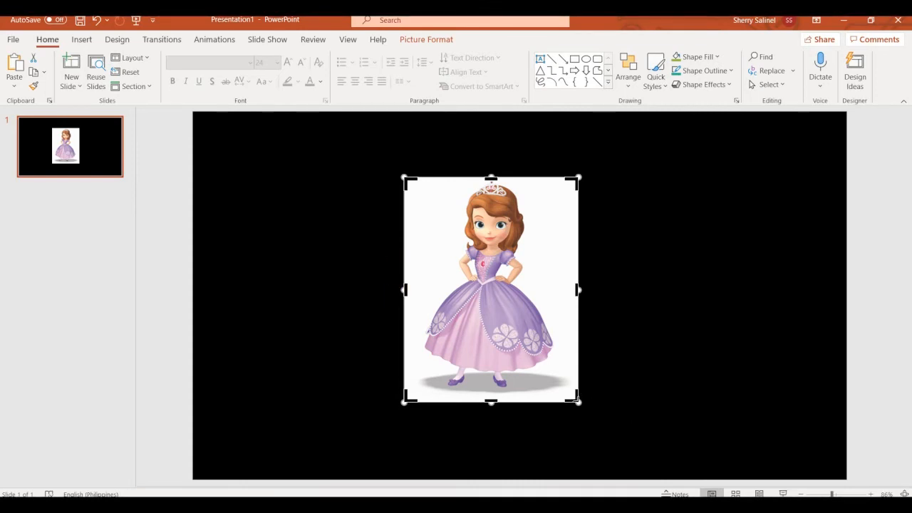
pyautogui.moveTo(575, 400)
pyautogui.mouseDown()
pyautogui.moveTo(570, 392)
pyautogui.moveTo(578, 401)
pyautogui.mouseUp()
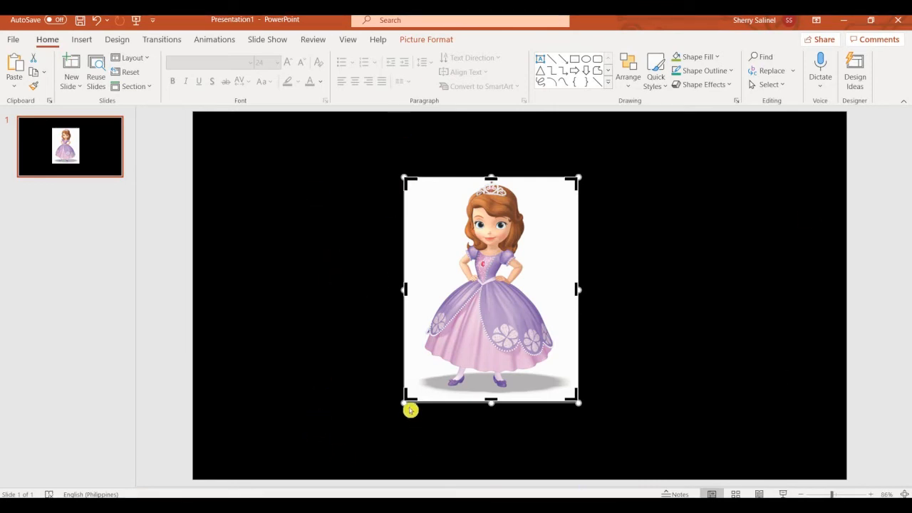
pyautogui.moveTo(423, 314); pyautogui.dragTo(464, 264)
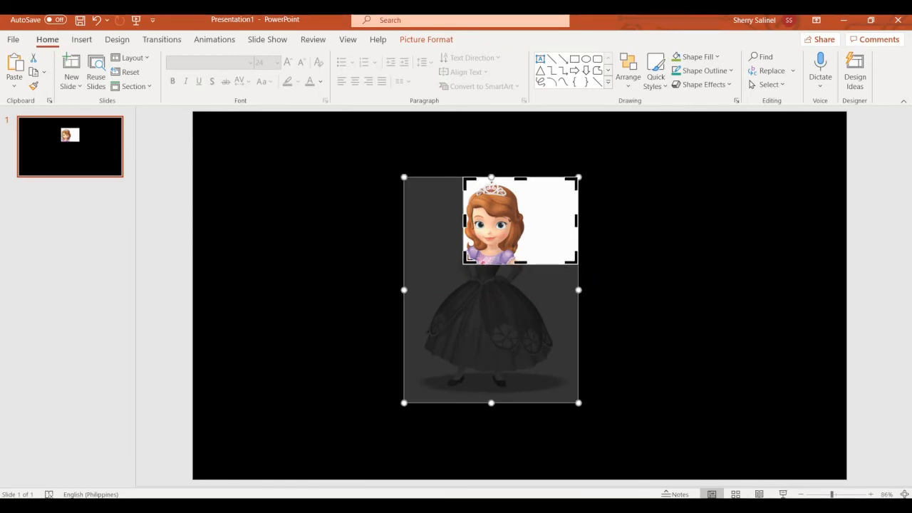
pyautogui.moveTo(465, 262); pyautogui.dragTo(449, 268)
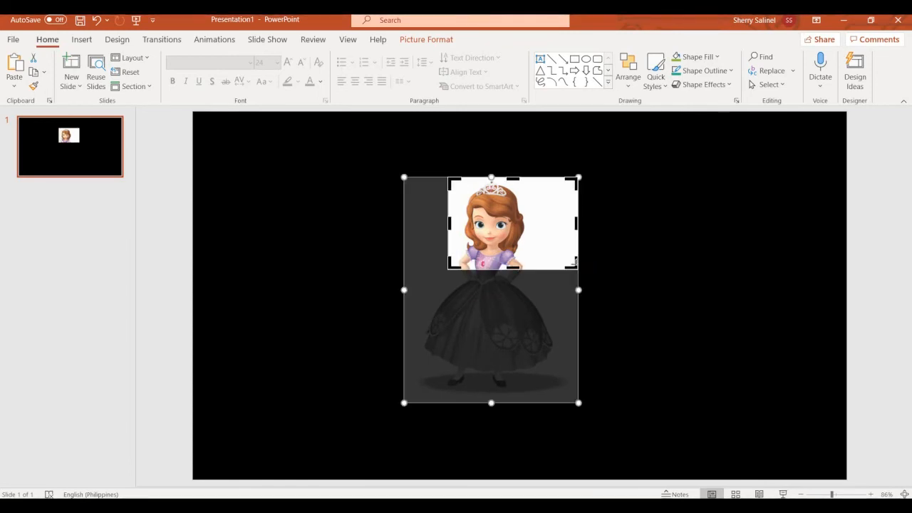
pyautogui.moveTo(544, 264); pyautogui.dragTo(549, 267)
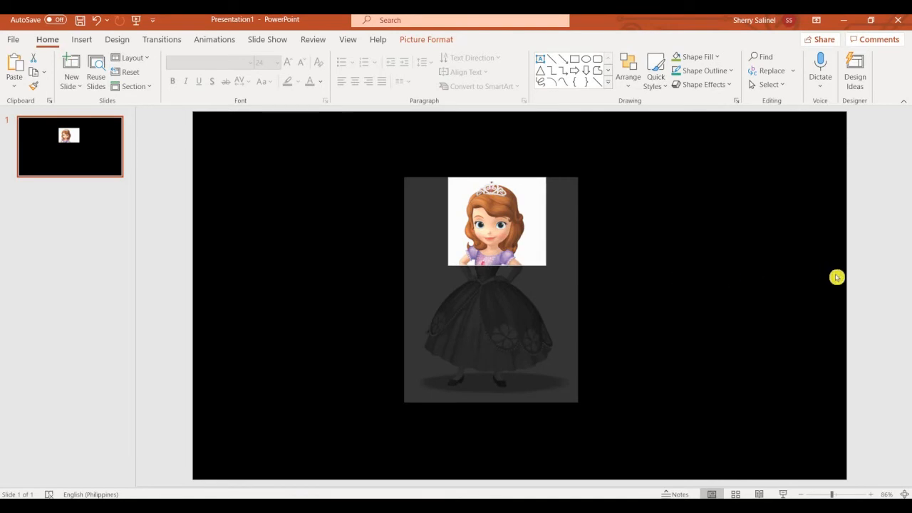
pyautogui.click(582, 295)
# Centre the cropped picture and reveal the fourth outline point, Removing Background
pyautogui.moveTo(490, 227); pyautogui.dragTo(688, 289)
pyautogui.moveTo(538, 264); pyautogui.dragTo(540, 261)
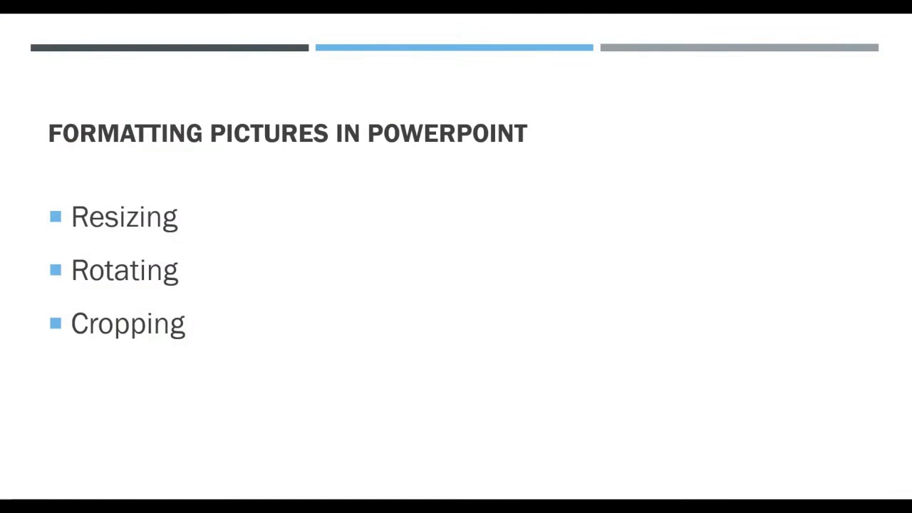
pyautogui.click(441, 276)
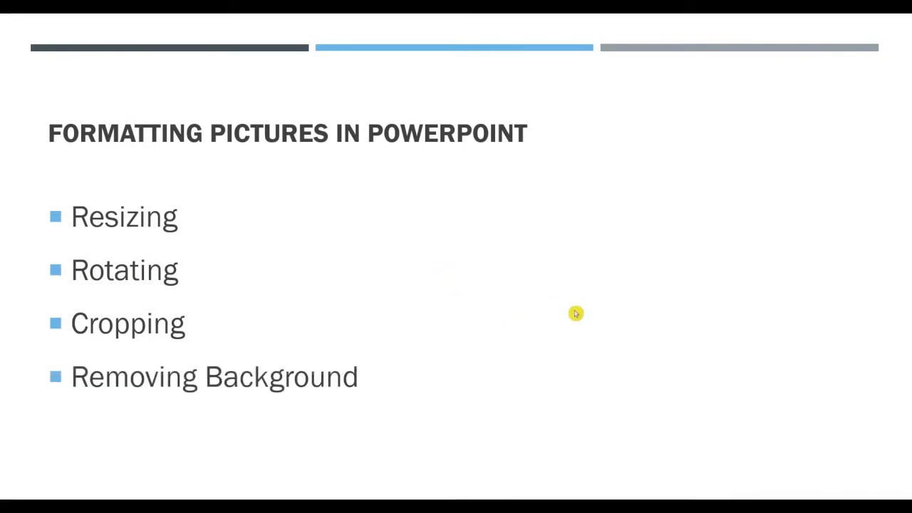
pyautogui.hotkey('alt', 'Tab')
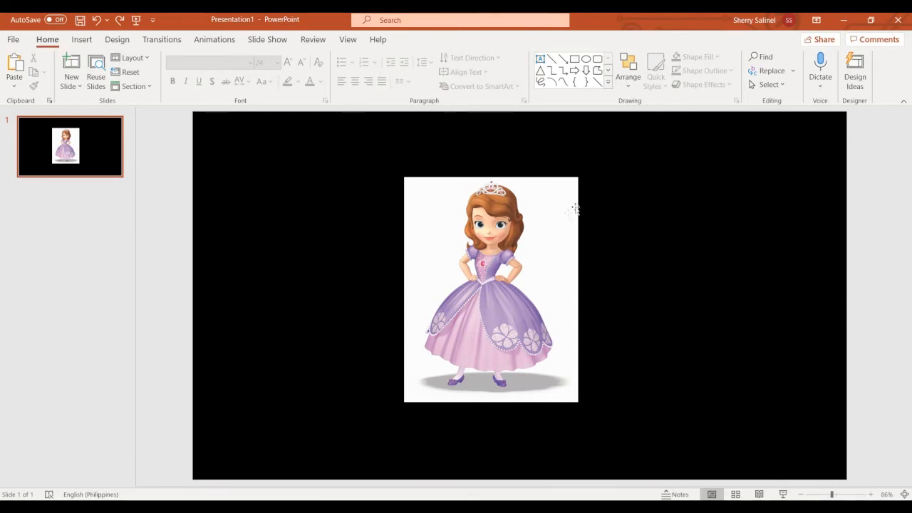
# Start Remove Background on the selected princess picture from Picture Format
pyautogui.click(520, 231)
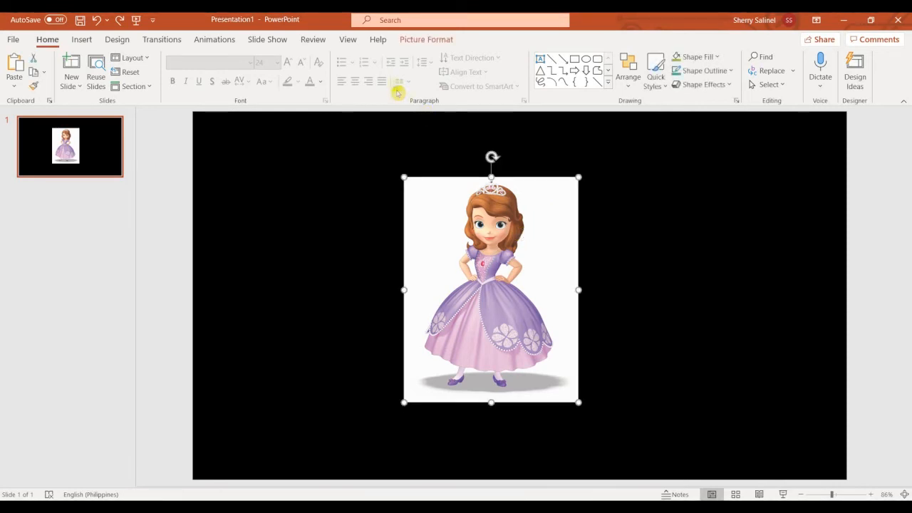
pyautogui.click(416, 43)
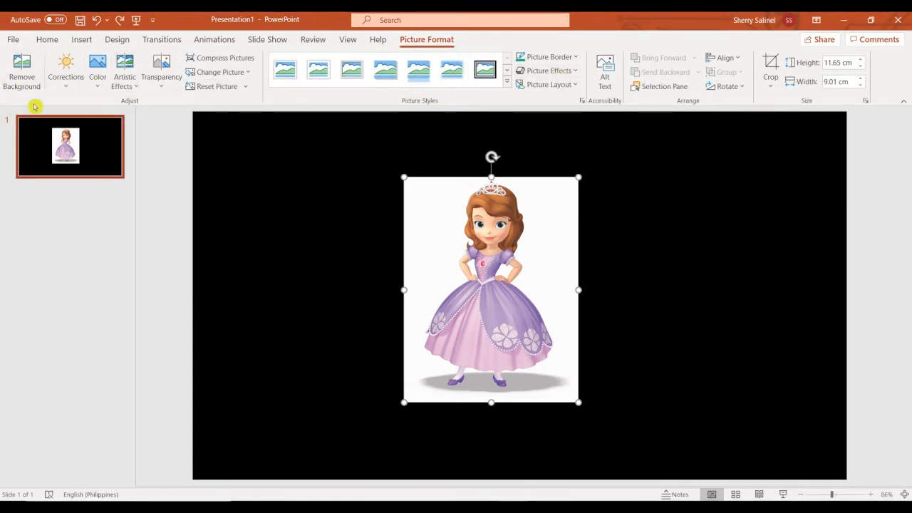
pyautogui.click(19, 70)
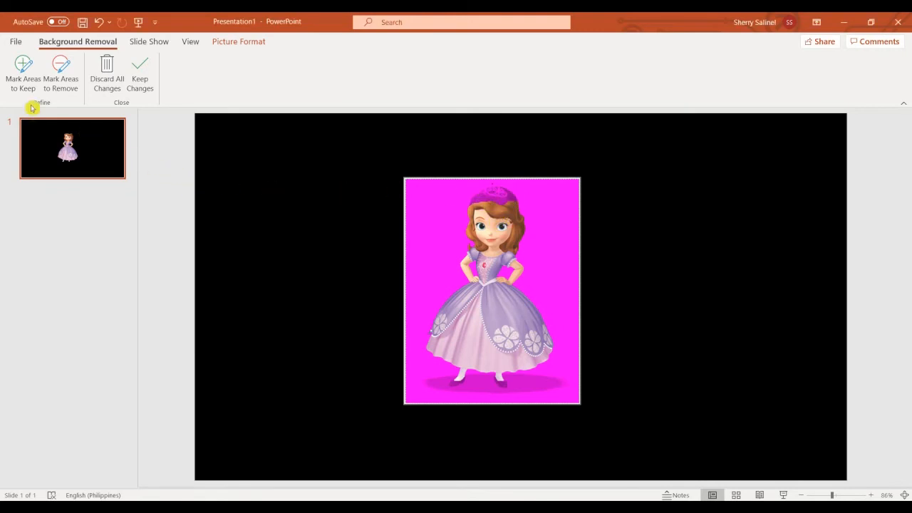
# Mark the tiara and the floor shadow as areas to keep, then keep the changes
pyautogui.click(23, 69)
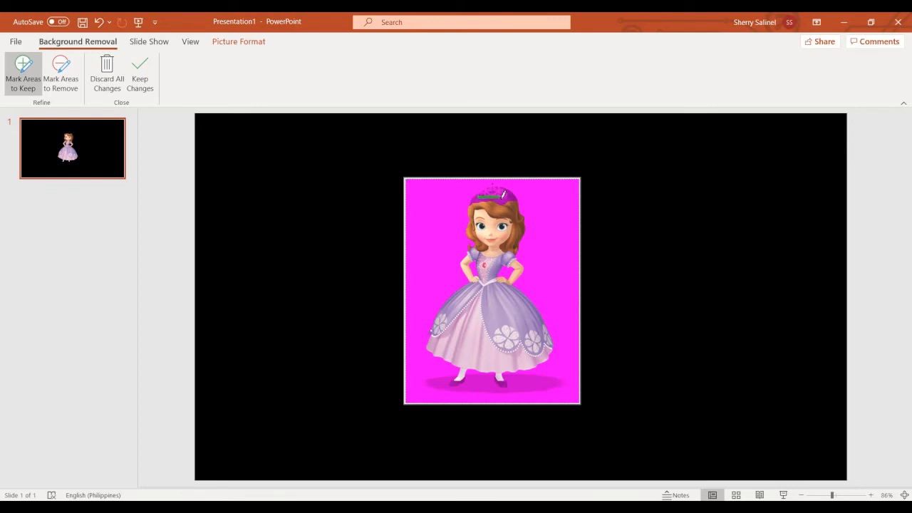
pyautogui.moveTo(503, 188); pyautogui.dragTo(501, 188)
pyautogui.moveTo(494, 184); pyautogui.dragTo(495, 178)
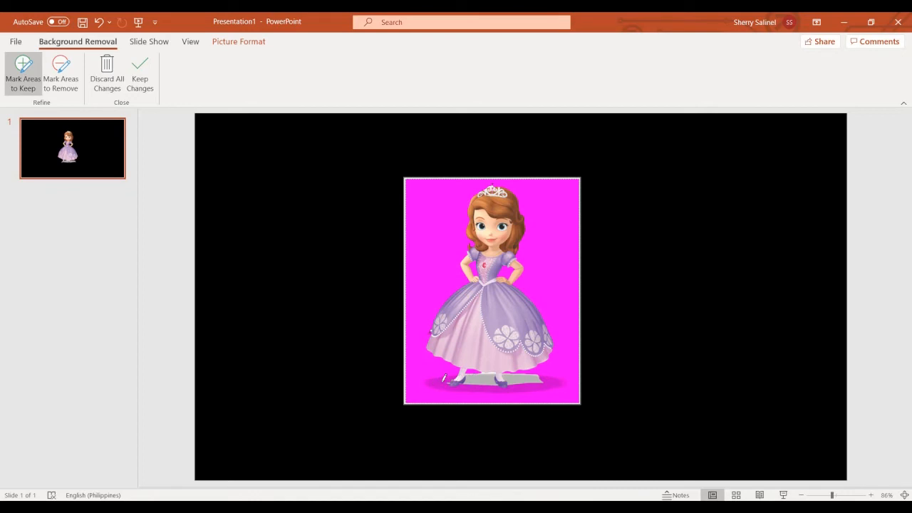
pyautogui.moveTo(441, 381); pyautogui.dragTo(445, 380)
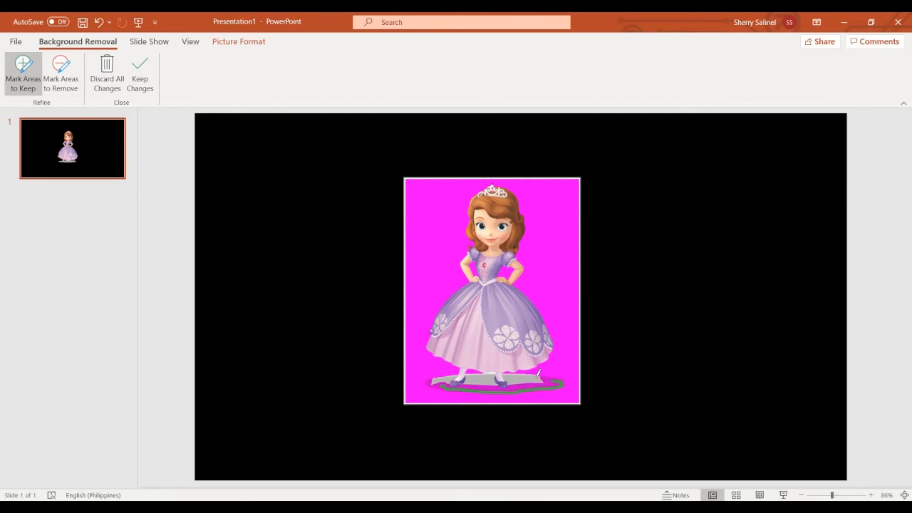
pyautogui.moveTo(558, 378); pyautogui.dragTo(548, 377)
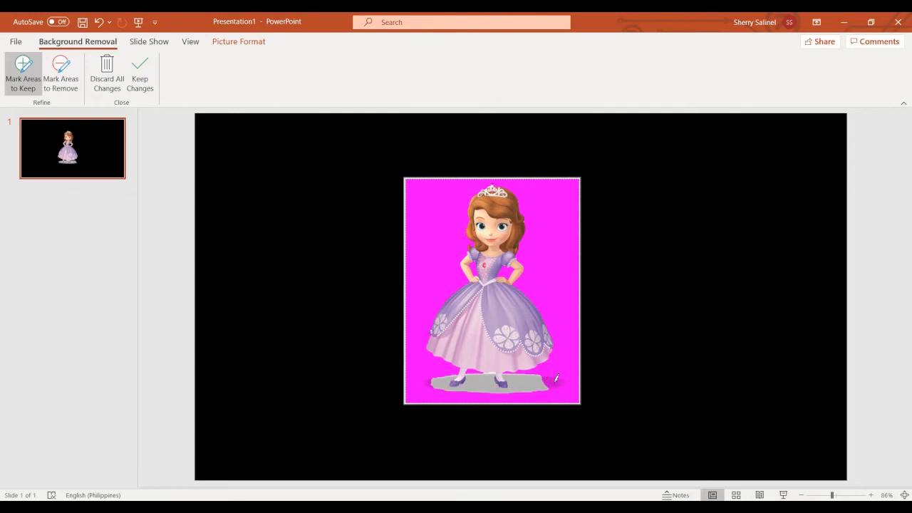
pyautogui.moveTo(541, 376); pyautogui.dragTo(541, 375)
pyautogui.click(139, 72)
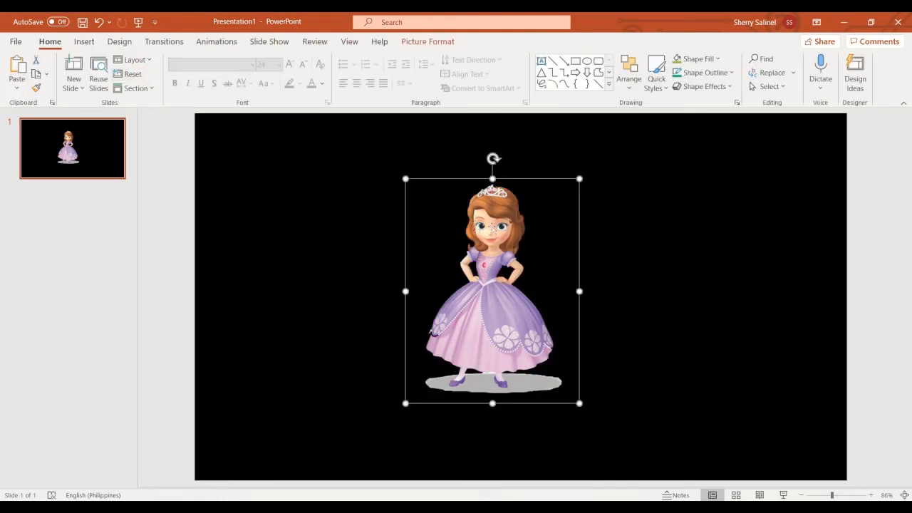
# Drag the background-free princess around the black slide and settle her right of centre
pyautogui.moveTo(479, 261); pyautogui.dragTo(703, 243)
pyautogui.moveTo(483, 297); pyautogui.dragTo(545, 281)
pyautogui.moveTo(680, 287); pyautogui.dragTo(540, 316)
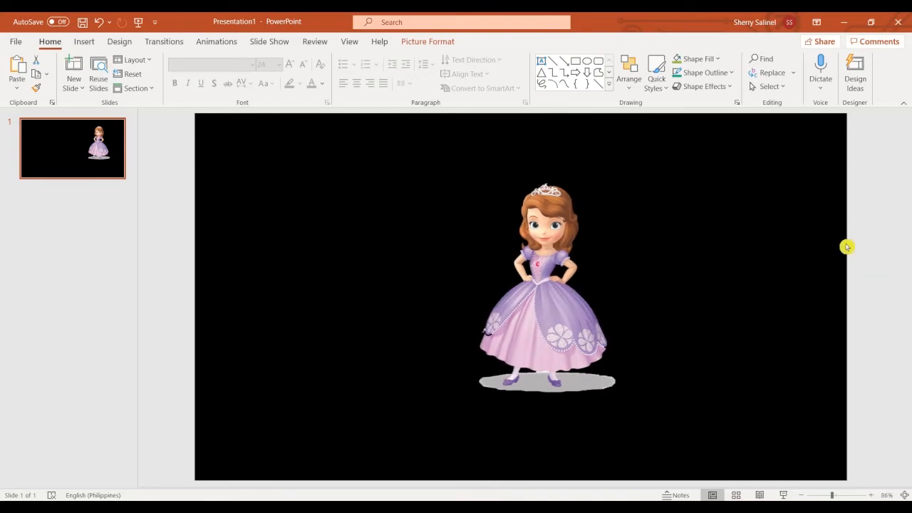
pyautogui.click(624, 389)
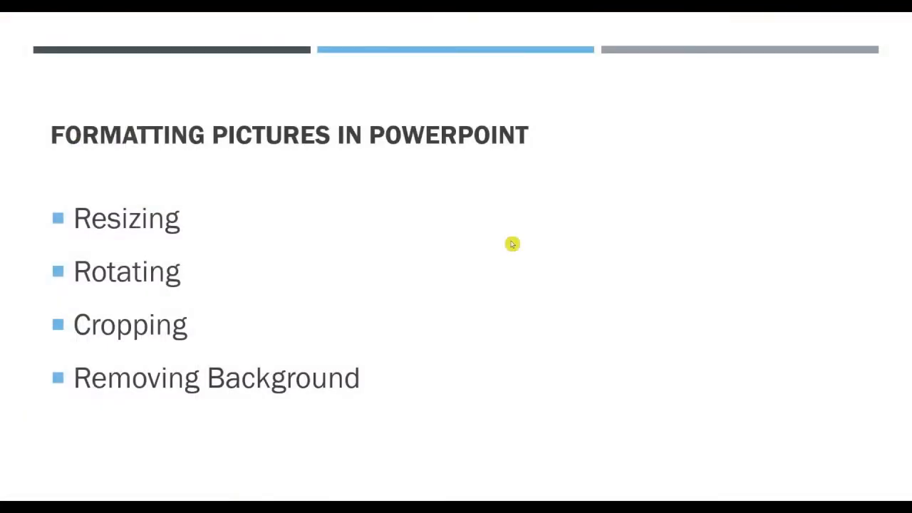
pyautogui.click(511, 244)
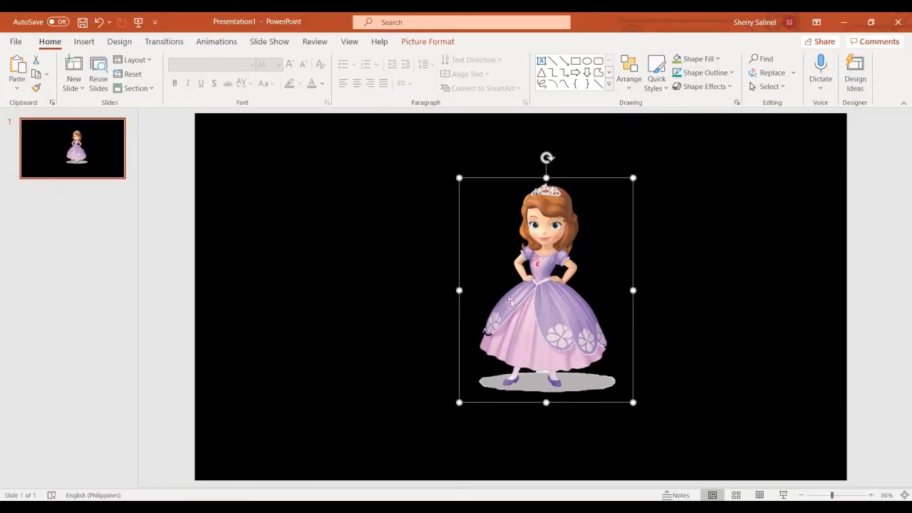
pyautogui.moveTo(544, 305); pyautogui.dragTo(626, 292)
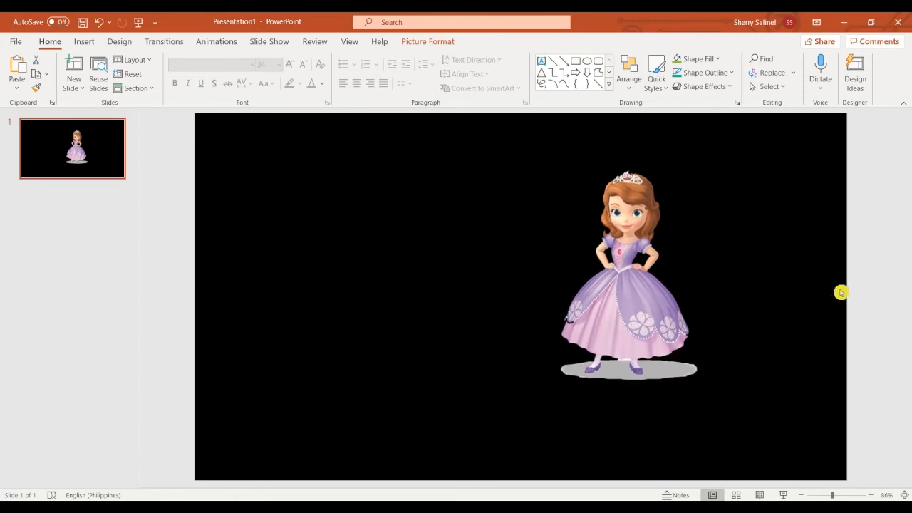
pyautogui.click(867, 274)
pyautogui.moveTo(657, 303); pyautogui.dragTo(610, 318)
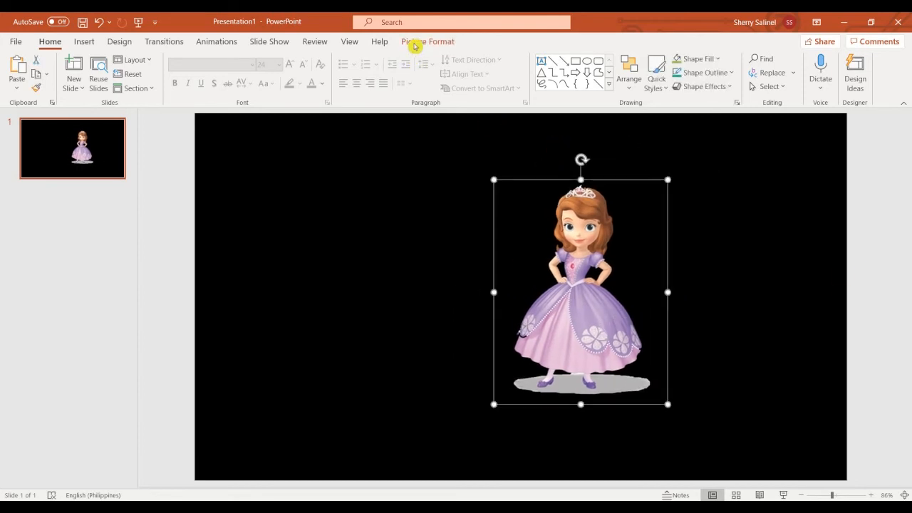
pyautogui.click(117, 42)
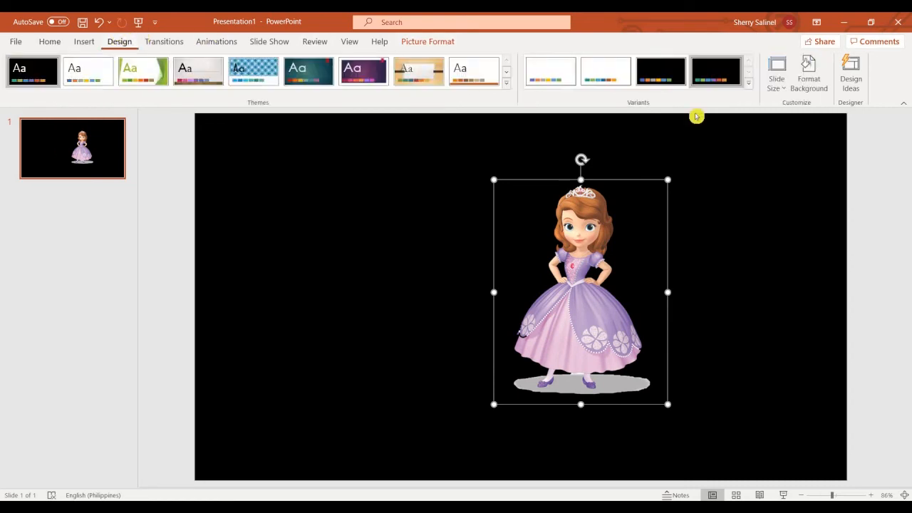
# Switch the slide to the white design variant and dismiss Design Ideas
pyautogui.click(606, 74)
pyautogui.moveTo(590, 280); pyautogui.dragTo(625, 290)
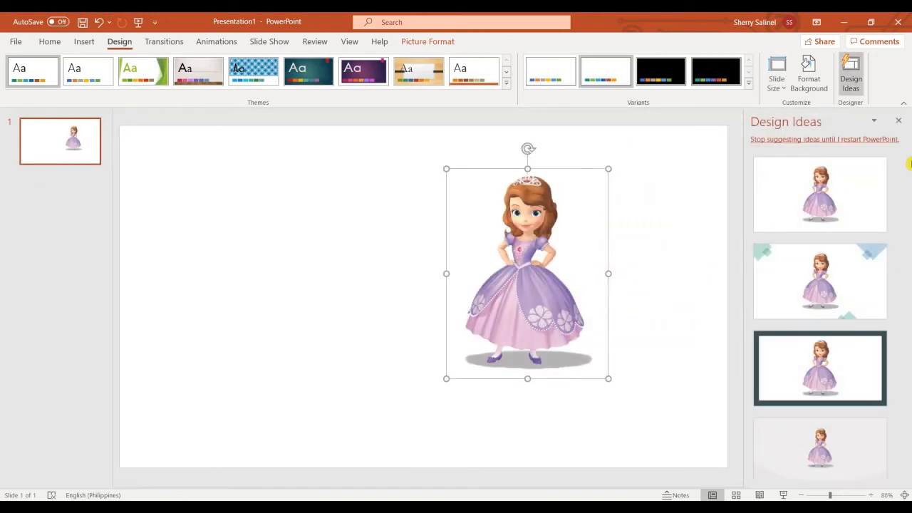
pyautogui.click(899, 121)
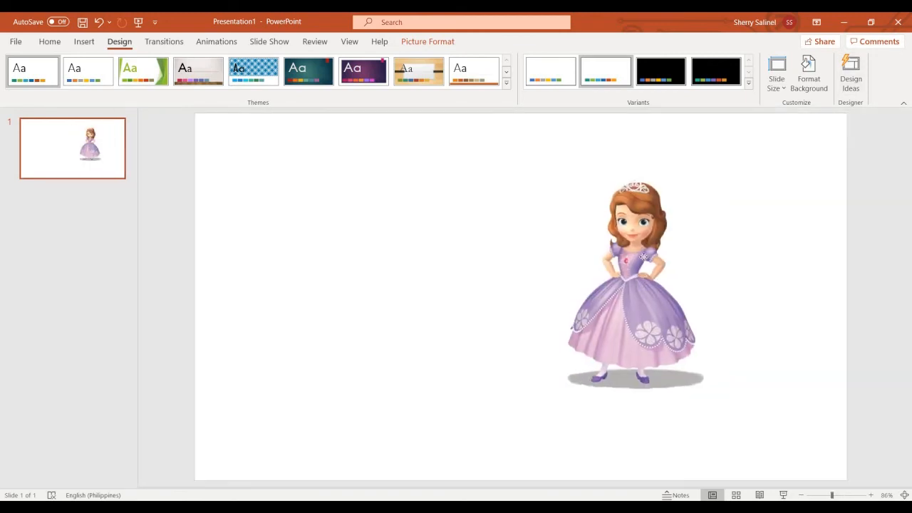
# Enlarge the princess to 18.07 cm by 13.96 cm and place her along the right side
pyautogui.click(546, 380)
pyautogui.moveTo(545, 383); pyautogui.dragTo(458, 429)
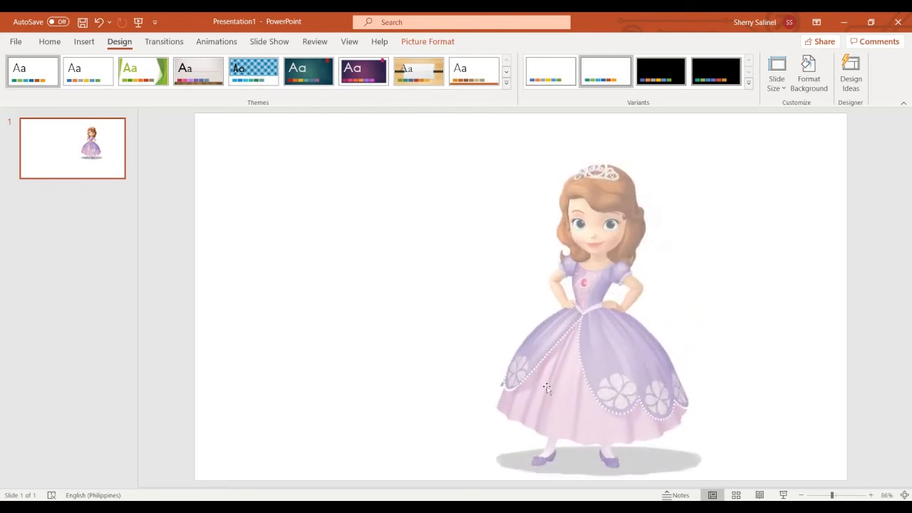
pyautogui.moveTo(604, 355); pyautogui.dragTo(682, 354)
pyautogui.moveTo(654, 322); pyautogui.dragTo(659, 319)
pyautogui.click(310, 262)
# Preview the Sharpen/Soften correction presets on the princess and apply the strongest sharpen
pyautogui.click(669, 279)
pyautogui.click(438, 46)
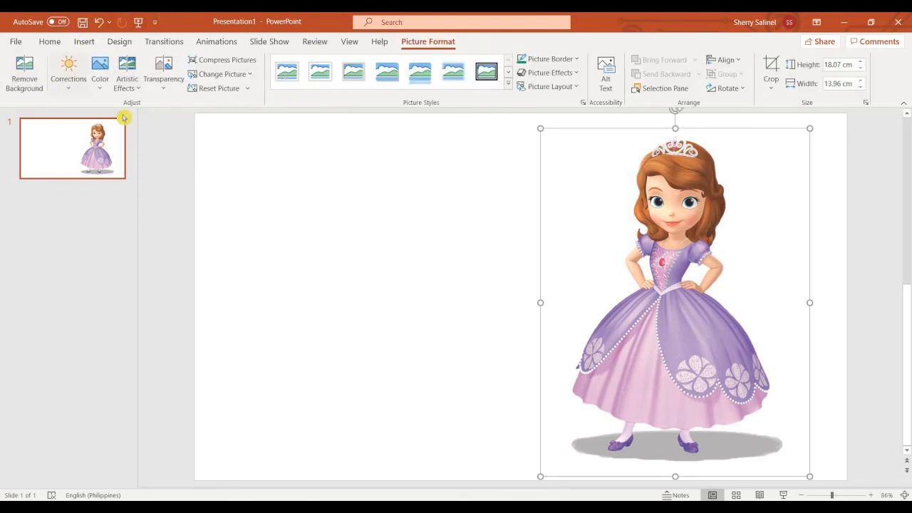
pyautogui.click(68, 91)
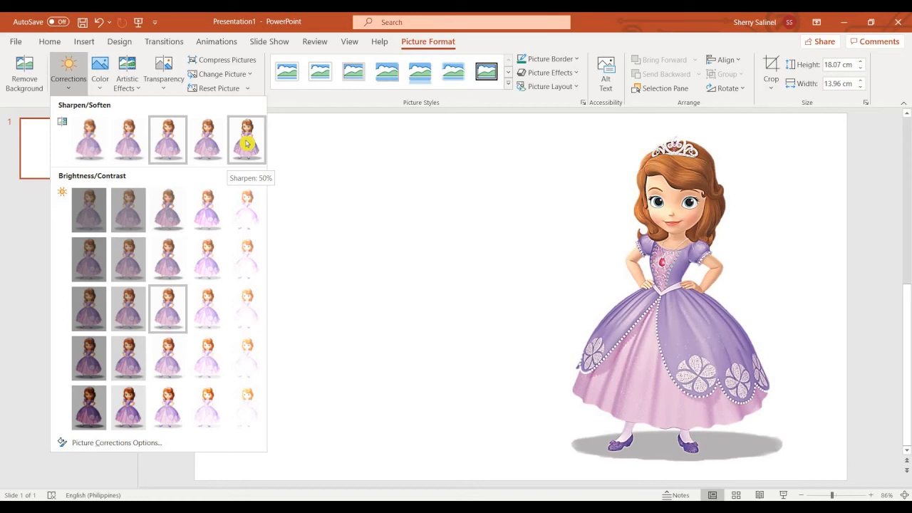
pyautogui.click(167, 143)
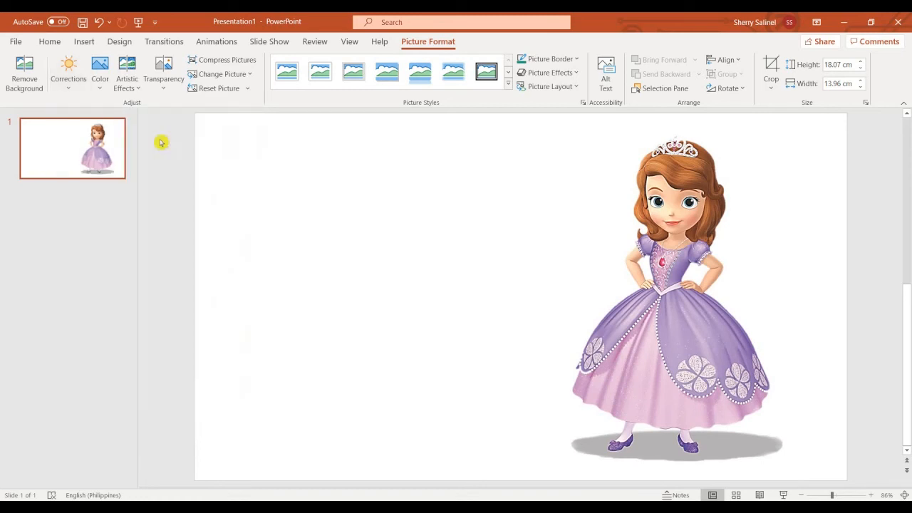
pyautogui.click(60, 82)
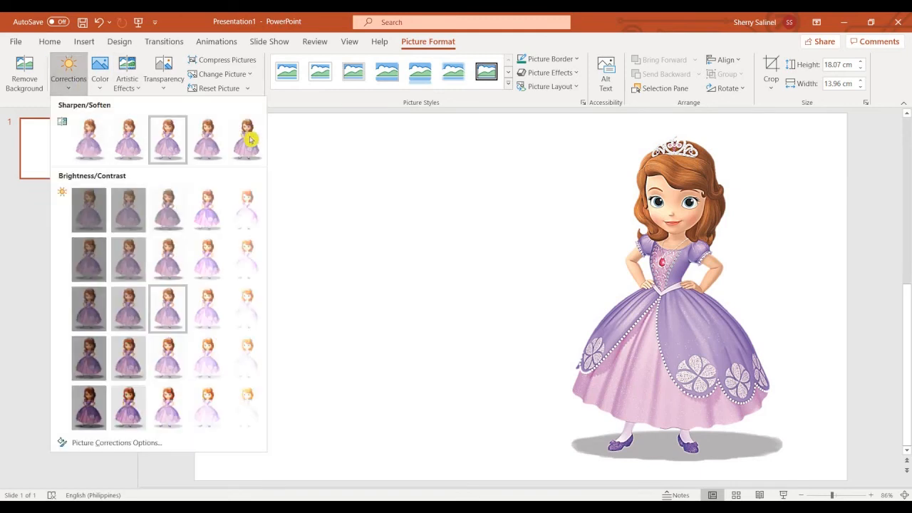
pyautogui.click(84, 146)
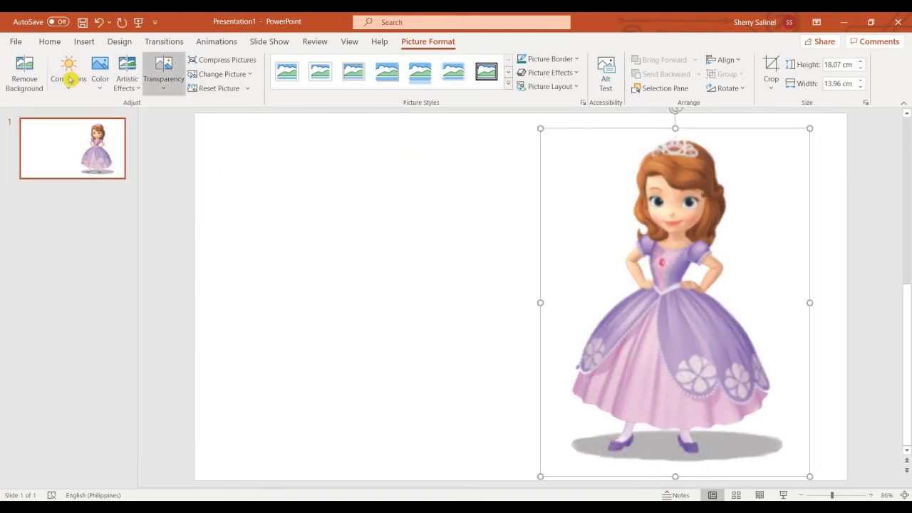
pyautogui.click(69, 79)
pyautogui.click(244, 142)
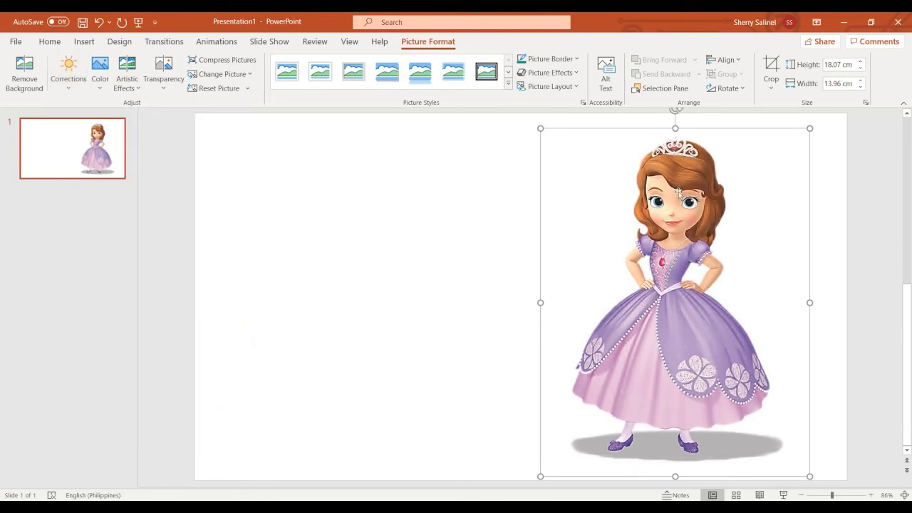
pyautogui.click(67, 88)
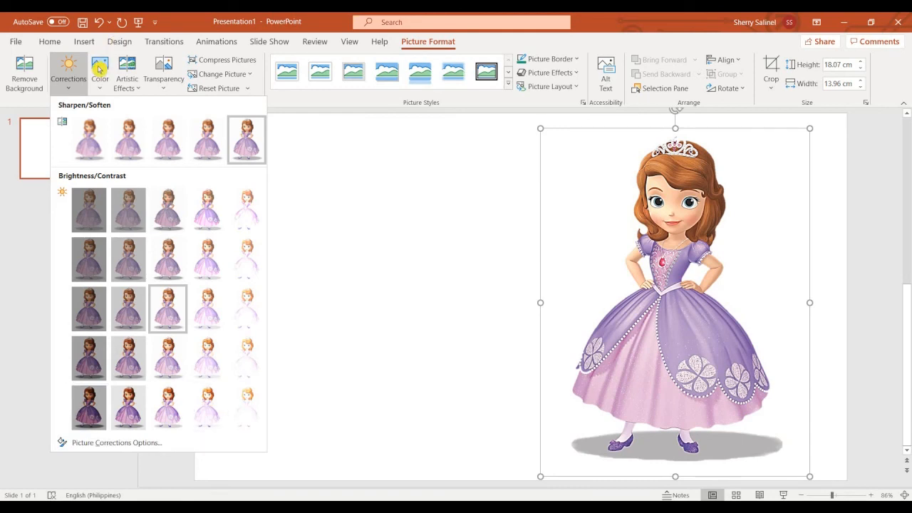
pyautogui.click(99, 68)
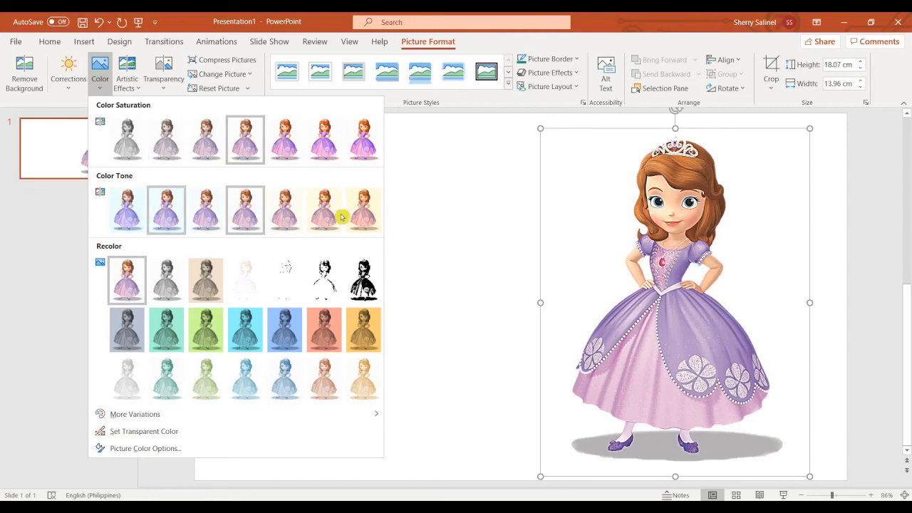
# Preview the Washout recolour on the princess, then revert to No Recolor
pyautogui.click(248, 268)
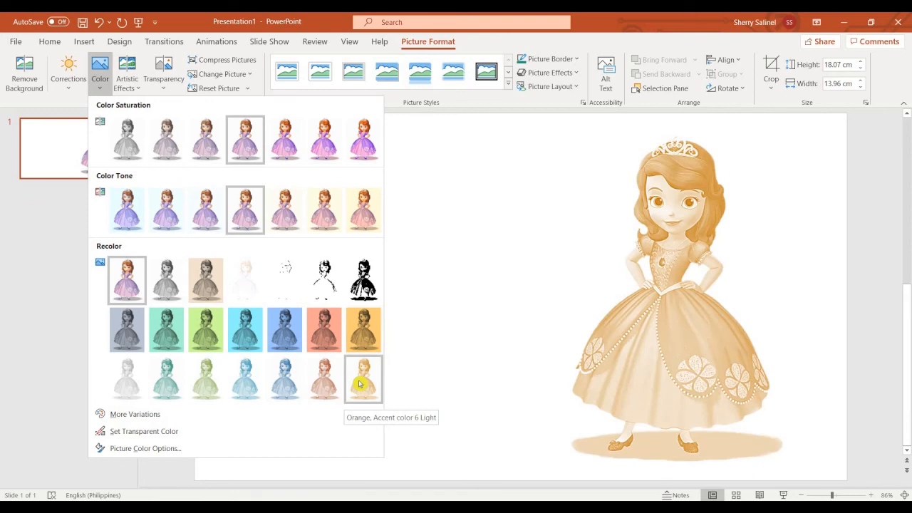
pyautogui.click(128, 279)
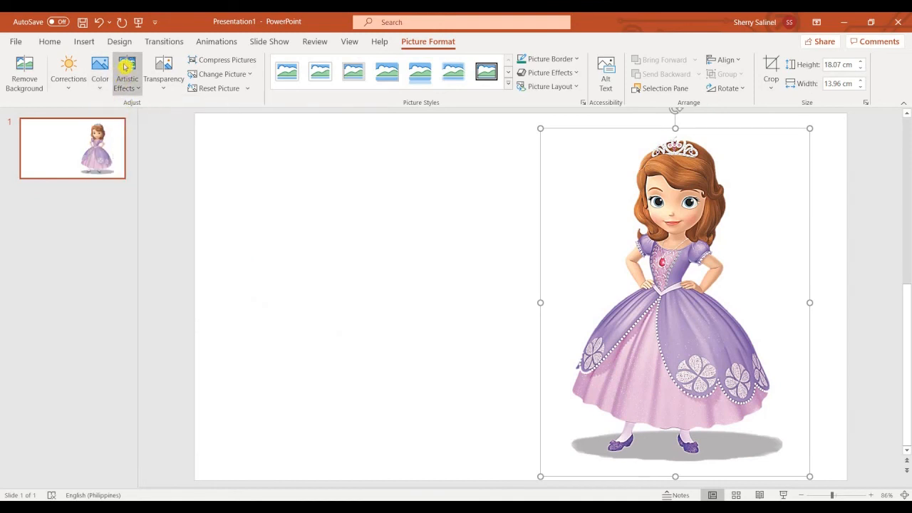
# Preview artistic effects such as Paint Strokes on the princess picture
pyautogui.click(124, 66)
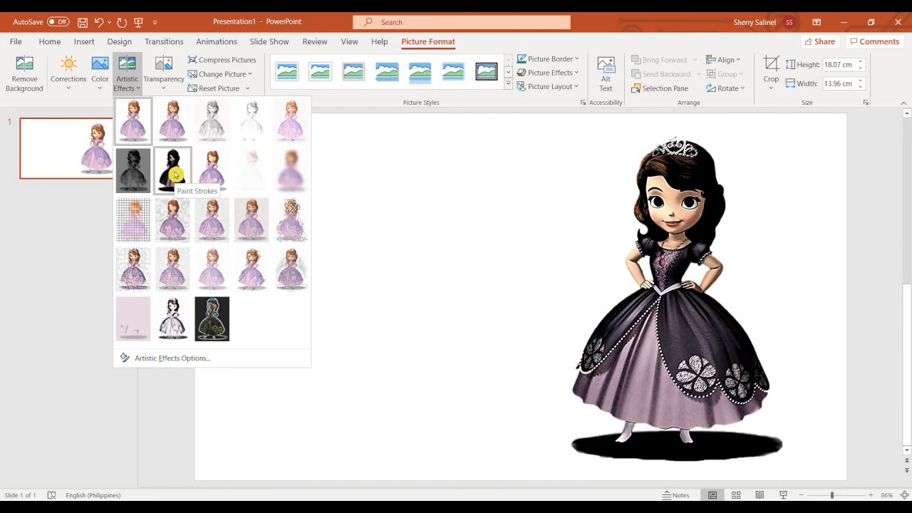
pyautogui.click(130, 227)
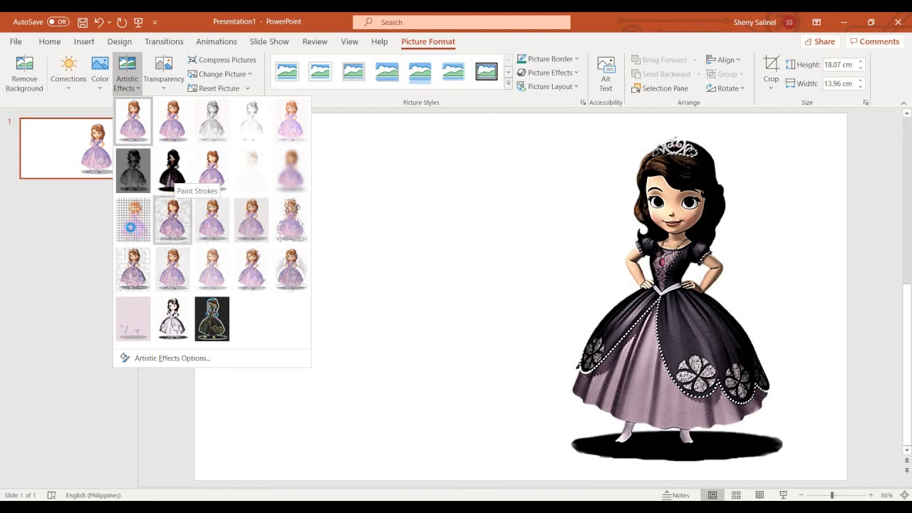